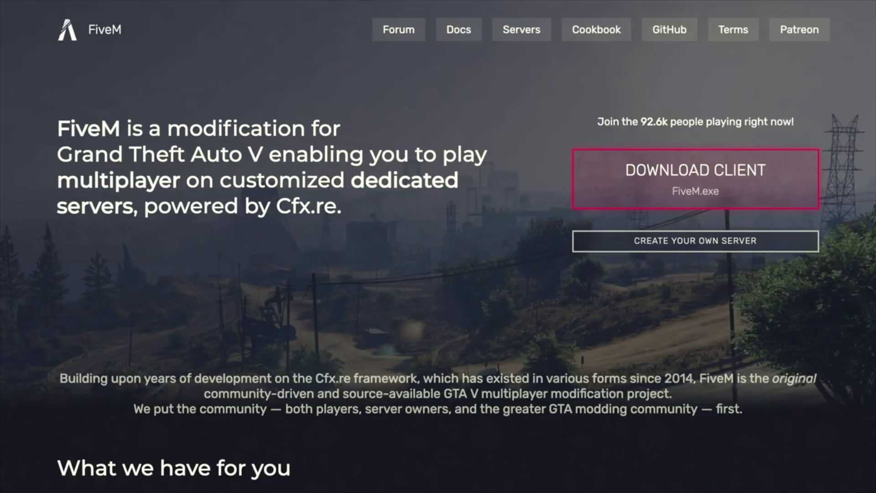
Step: Scroll through the FiveM feature cards and system requirements, then the Cfx.re service agreement PDF
scroll(438, 247, down, 2)
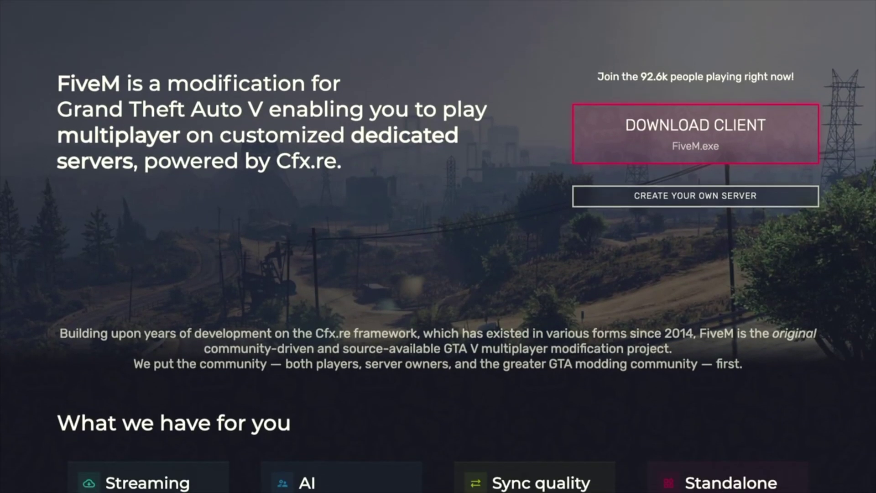
scroll(437, 247, down, 3)
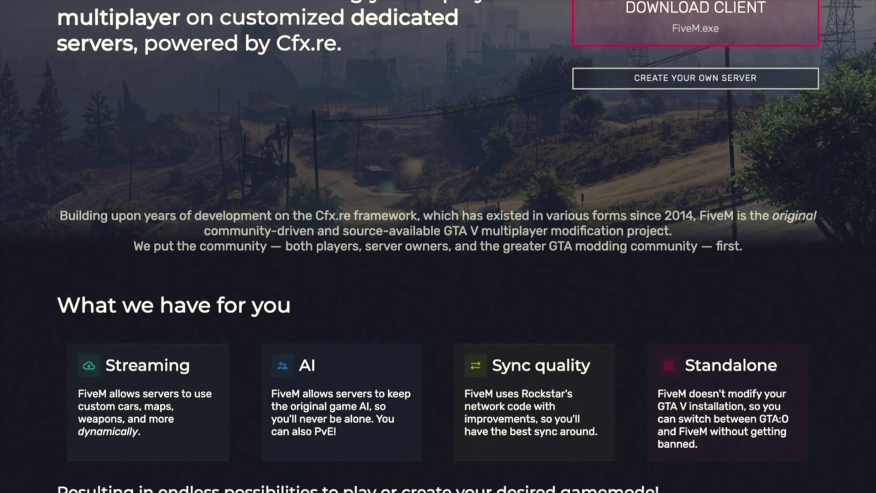
scroll(438, 246, down, 3)
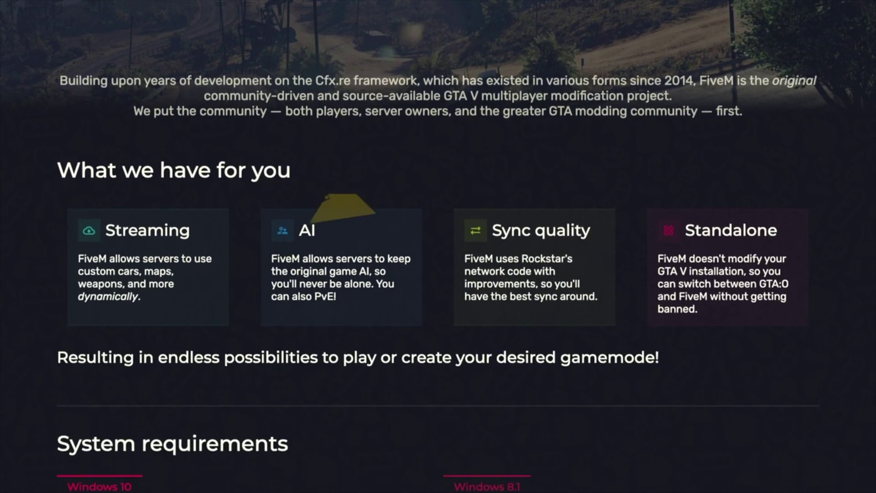
scroll(438, 246, down, 3)
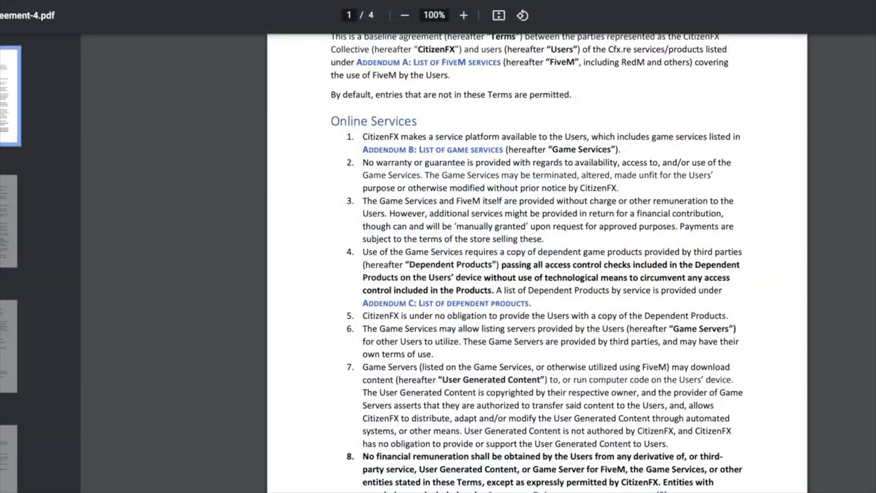
scroll(537, 256, down, 5)
scroll(536, 256, down, 10)
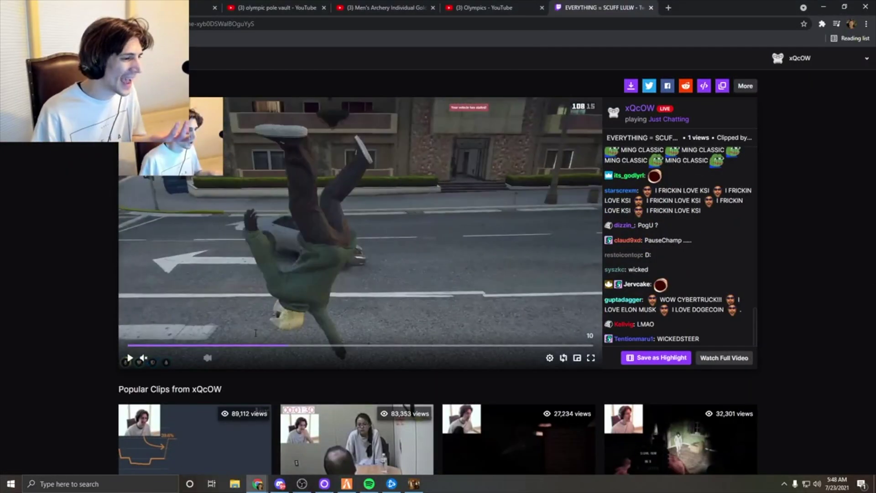
Step: Jump the Twitch GTA roleplay clip ahead to the car-driving scene and resume playback
click(203, 345)
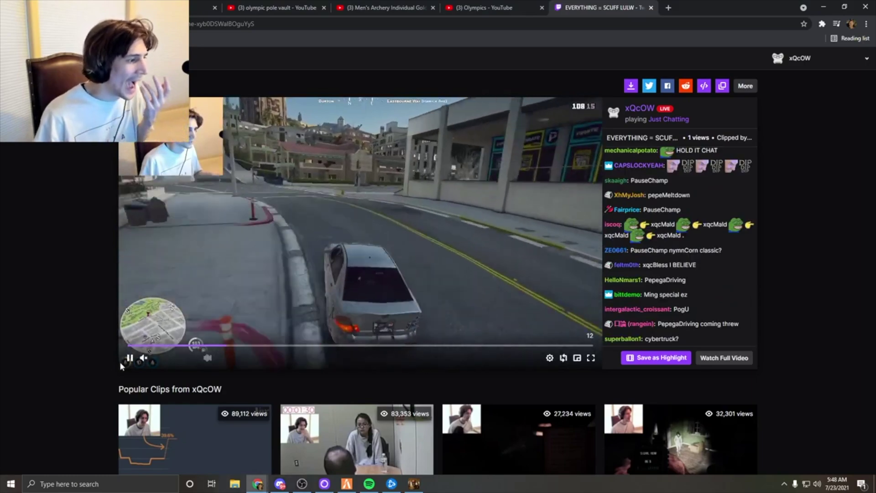
click(129, 357)
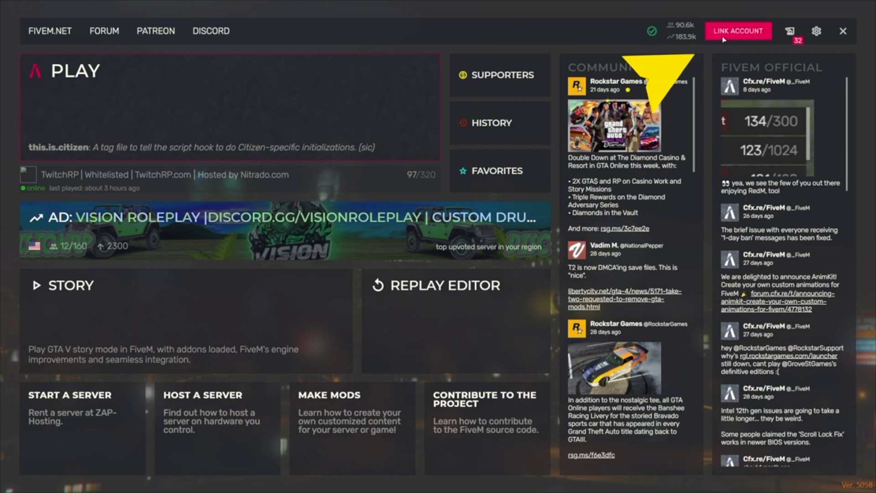
Step: Glance at the FiveM client settings, then open the PLAY server browser of public roleplay servers
click(816, 33)
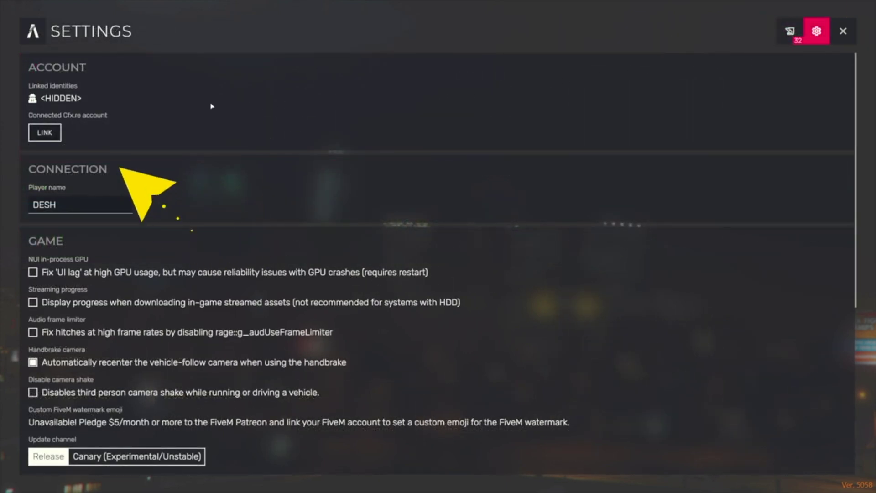
key(Escape)
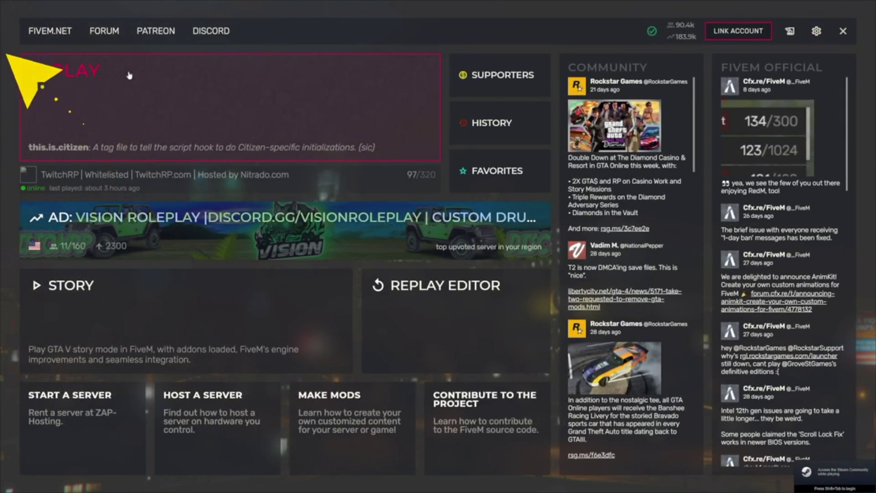
click(130, 75)
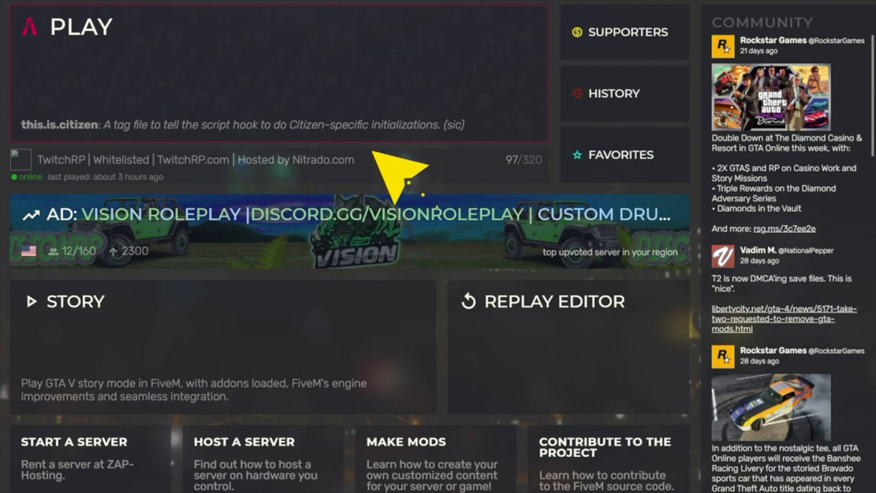
click(290, 110)
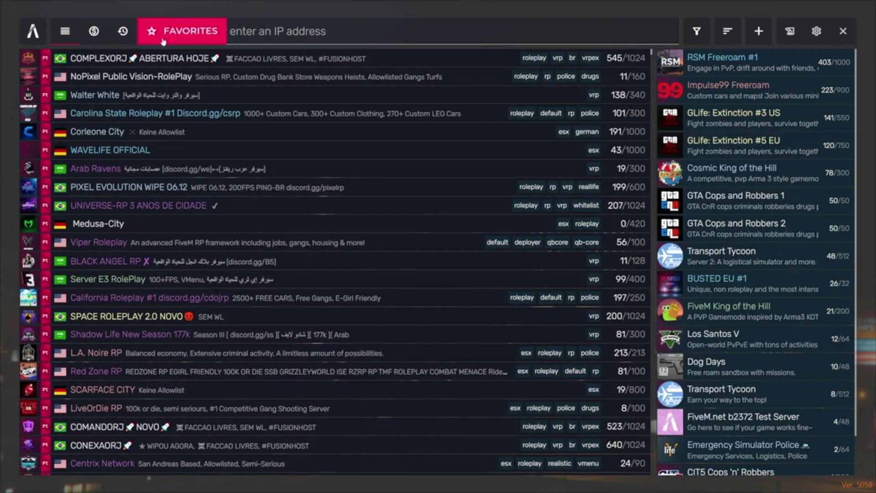
click(163, 41)
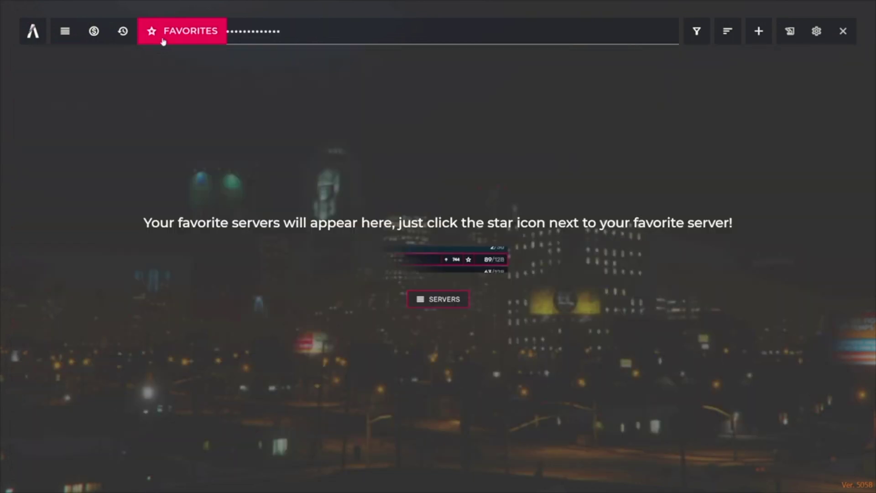
click(163, 41)
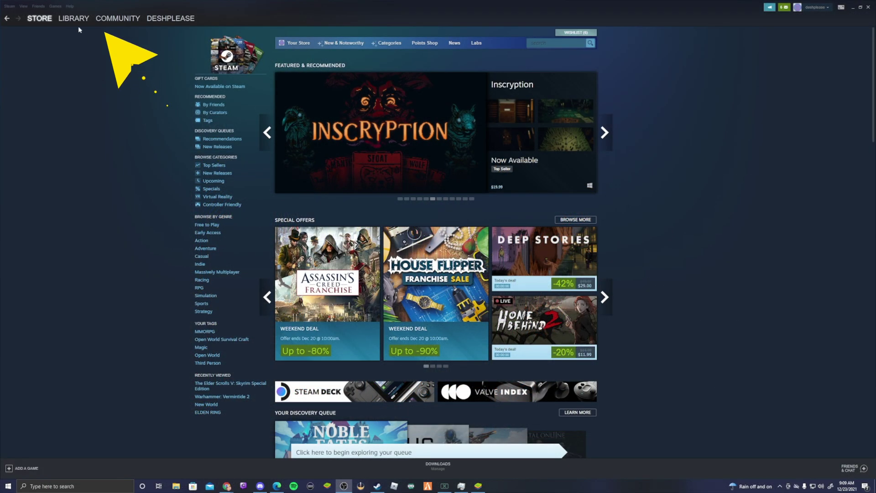
Step: In the Steam library, choose ADD A GAME > Add a Non-Steam Game..
click(75, 19)
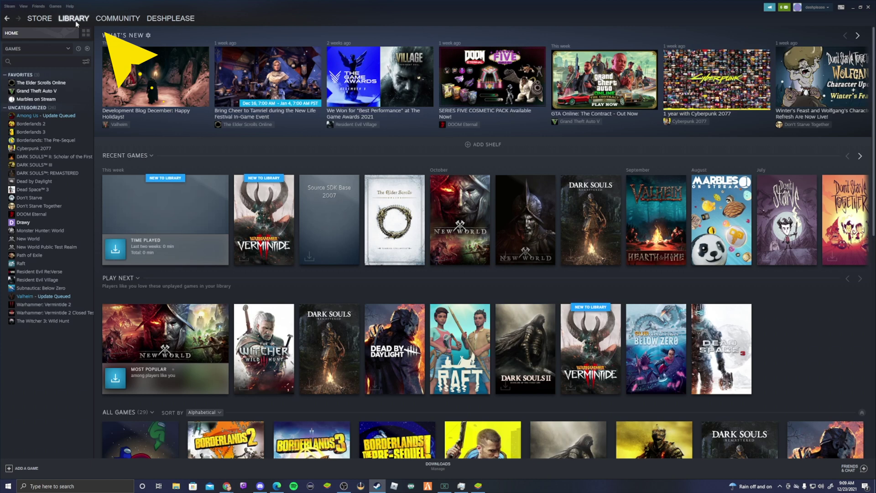
click(9, 468)
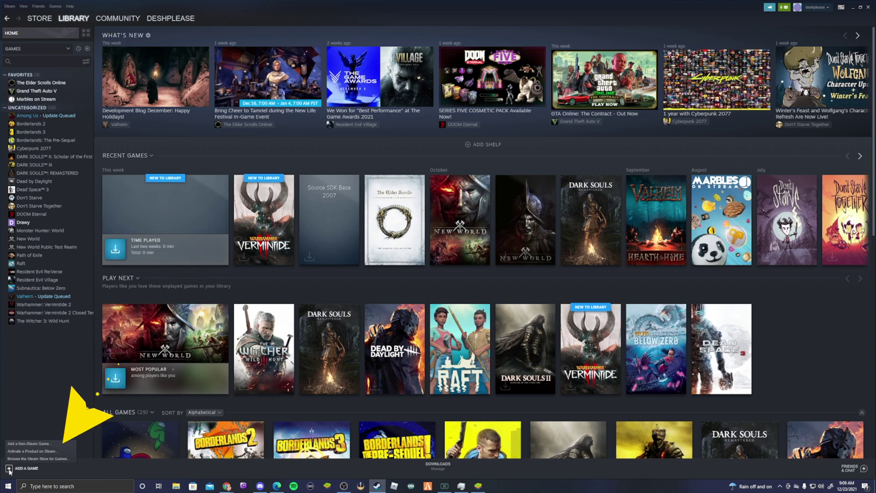
click(19, 443)
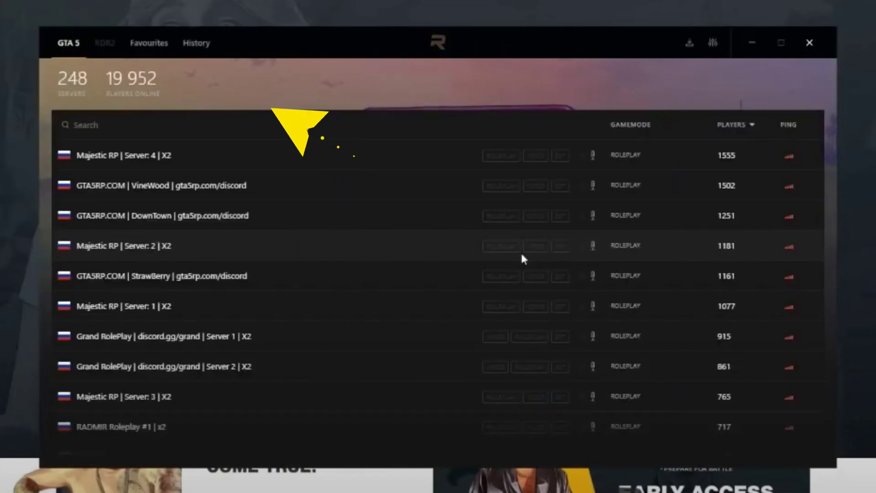
Step: Click into the Search box above the RAGE MP GTA 5 server list
click(376, 124)
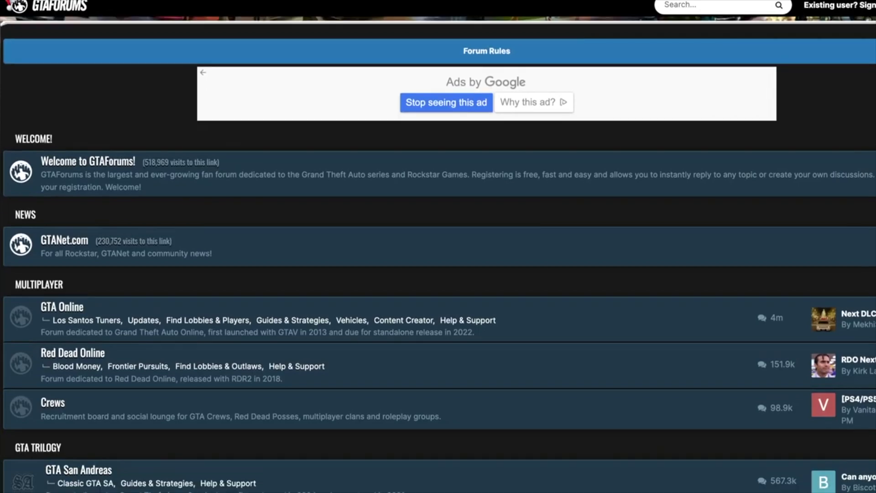
Step: Search GTAForums for 'roleplay' and scroll through the matching topics
scroll(438, 253, down, 1)
scroll(438, 253, down, 2)
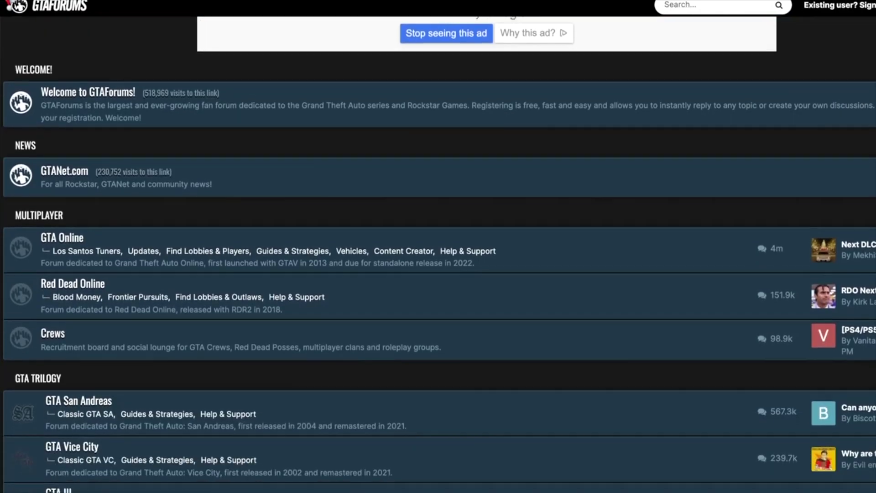
scroll(438, 254, down, 2)
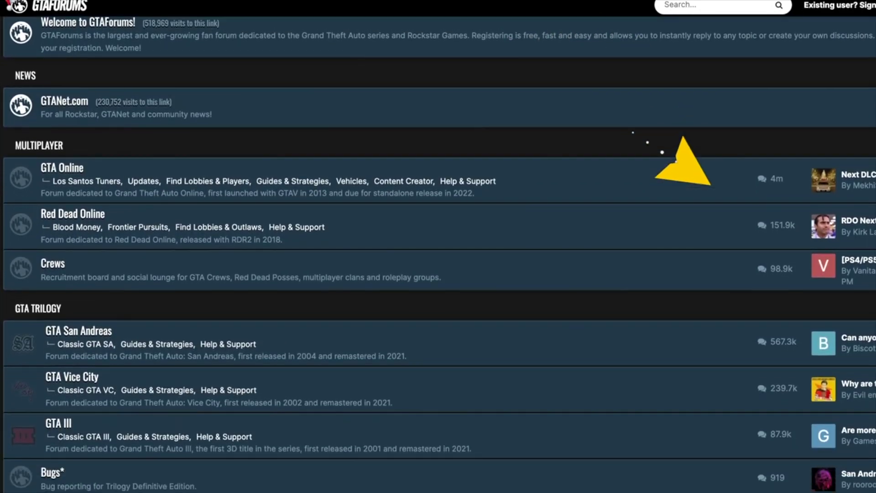
scroll(438, 254, down, 2)
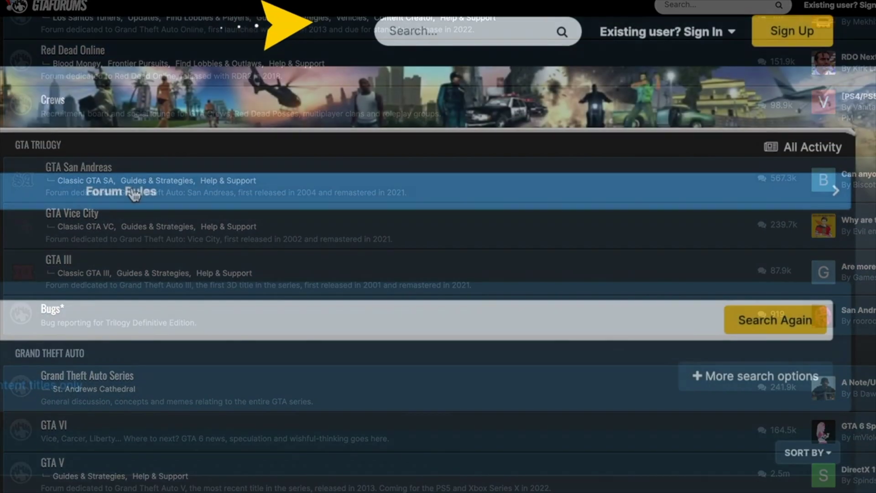
text(roleplay)
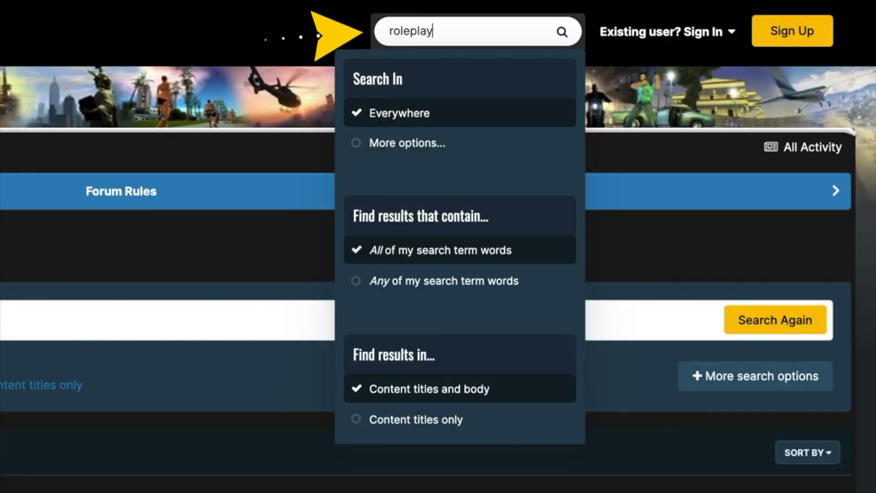
key(Return)
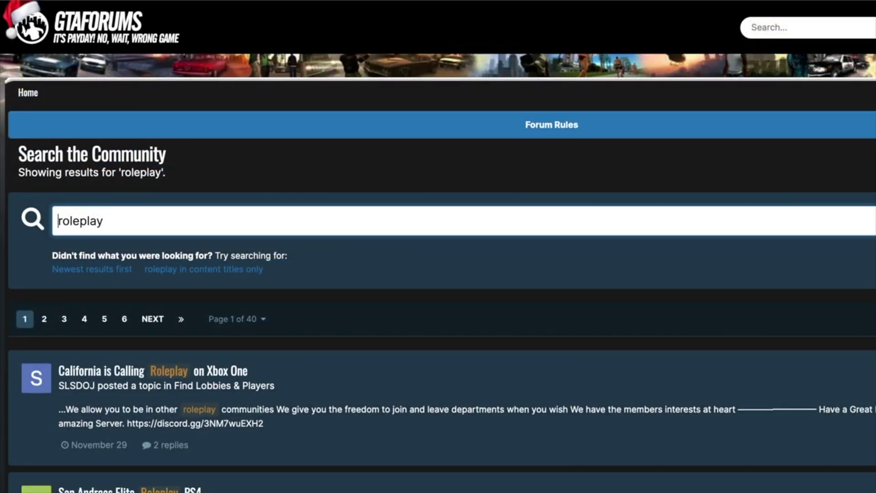
scroll(438, 272, down, 2)
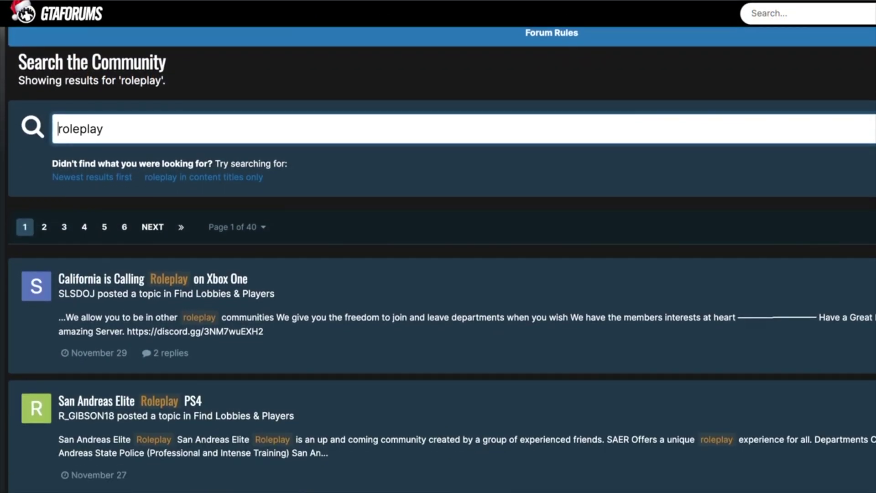
scroll(438, 259, down, 1)
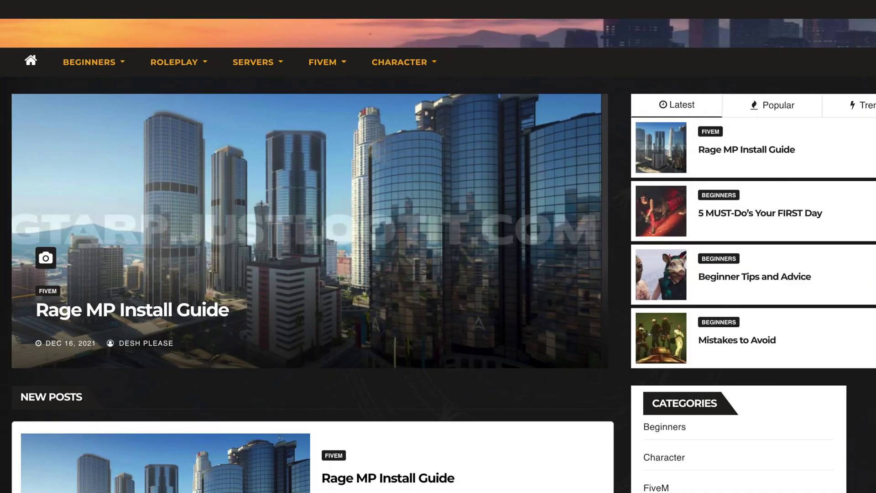
scroll(438, 246, down, 2)
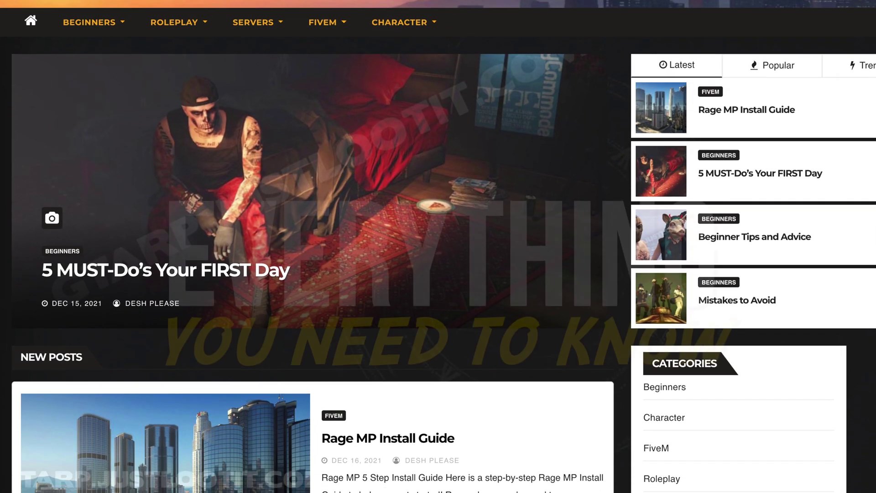
scroll(438, 246, down, 4)
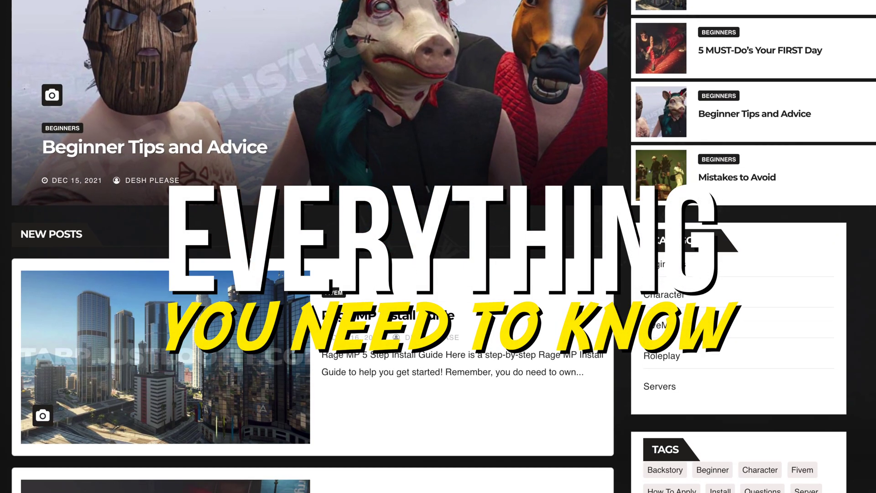
scroll(438, 246, down, 4)
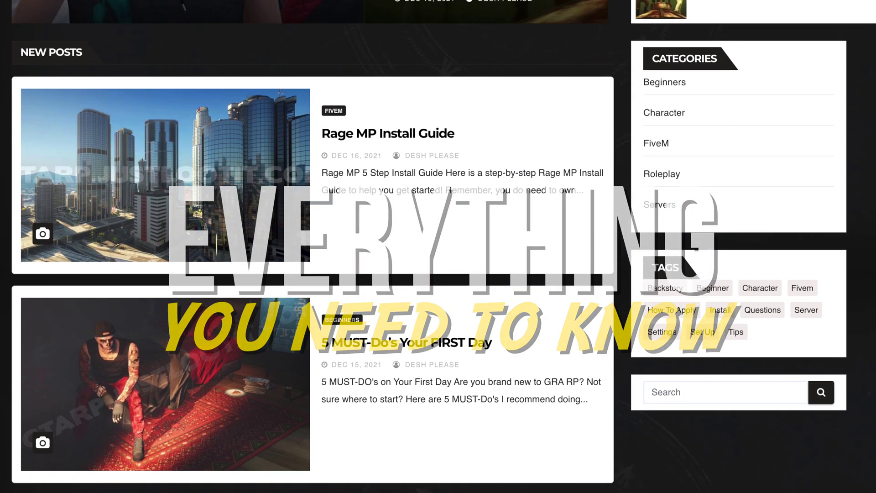
scroll(438, 246, down, 4)
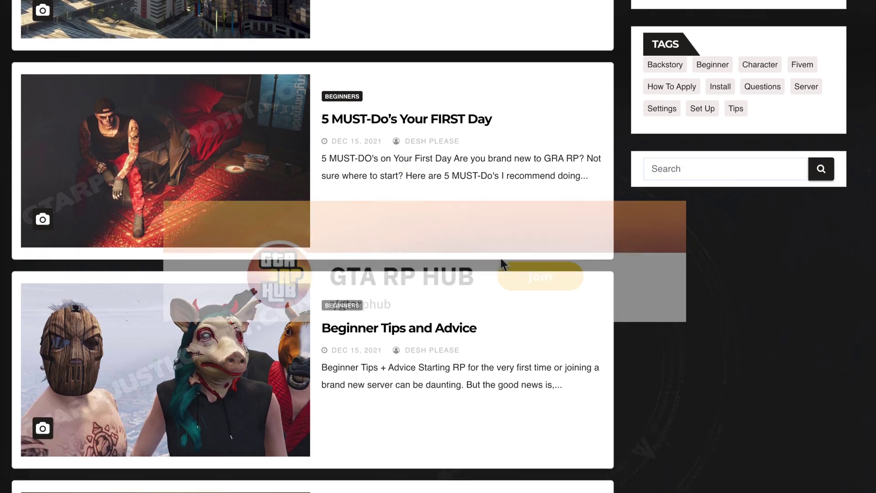
scroll(438, 246, down, 5)
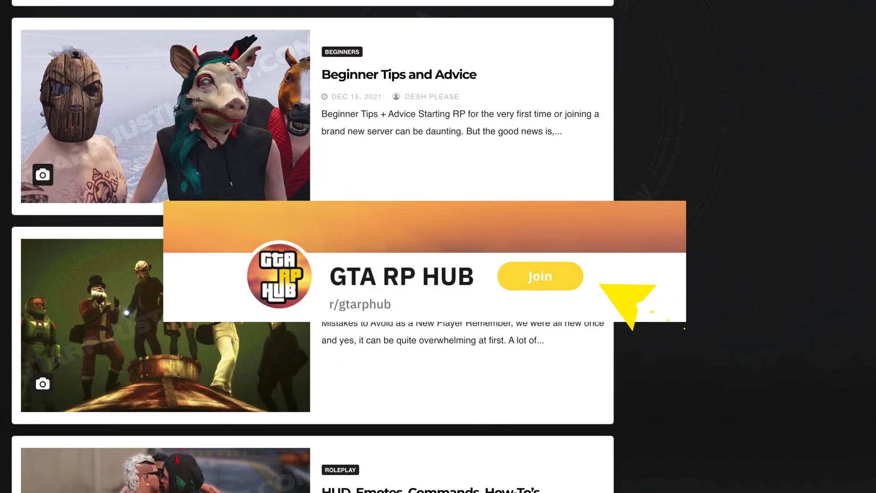
scroll(438, 246, down, 3)
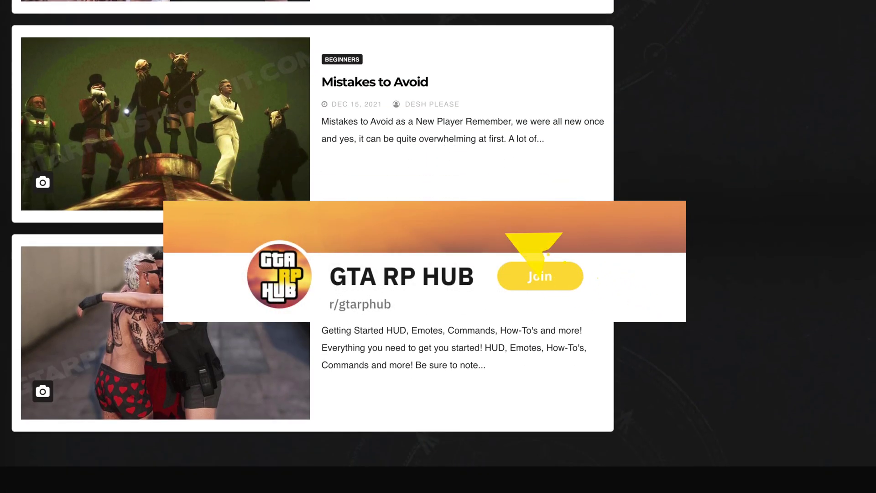